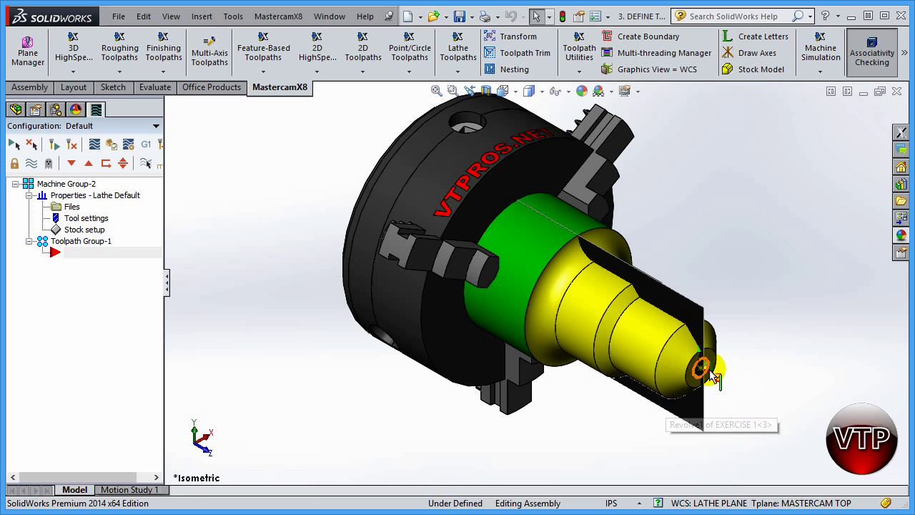
# Show the chuck assembly from the front and examine the stock material on the end face of the part
pyautogui.click(742, 327)
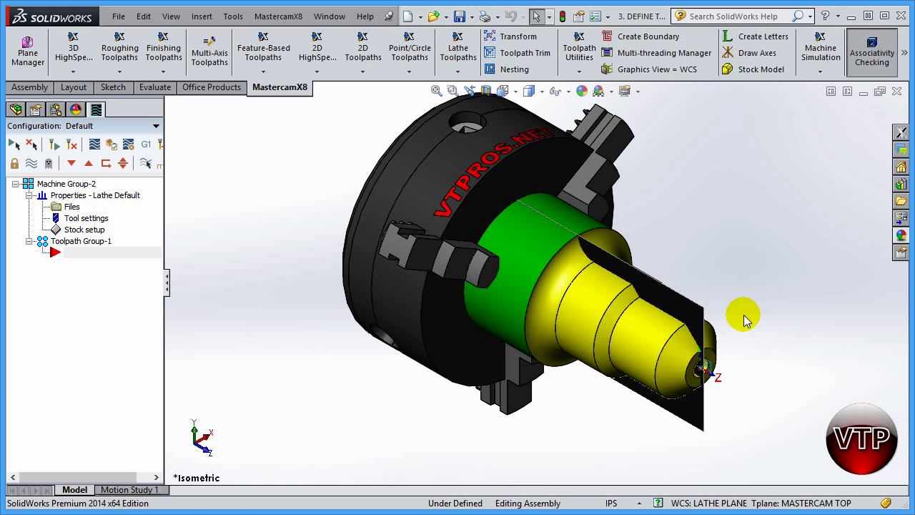
pyautogui.click(503, 91)
pyautogui.click(521, 146)
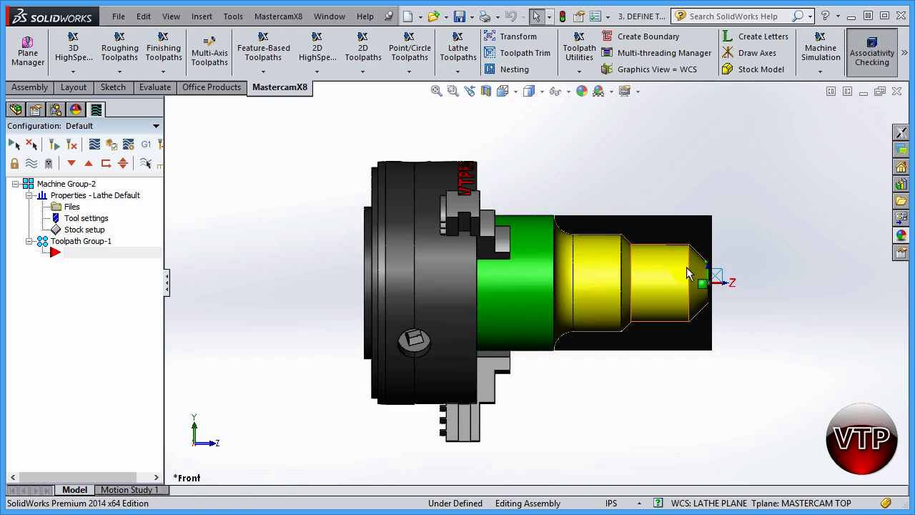
pyautogui.scroll(-5, 675, 279)
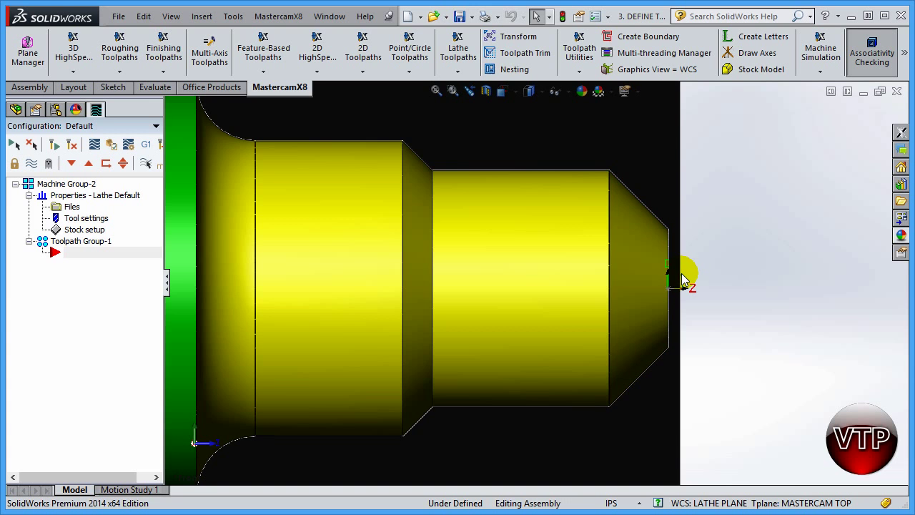
pyautogui.press('z')
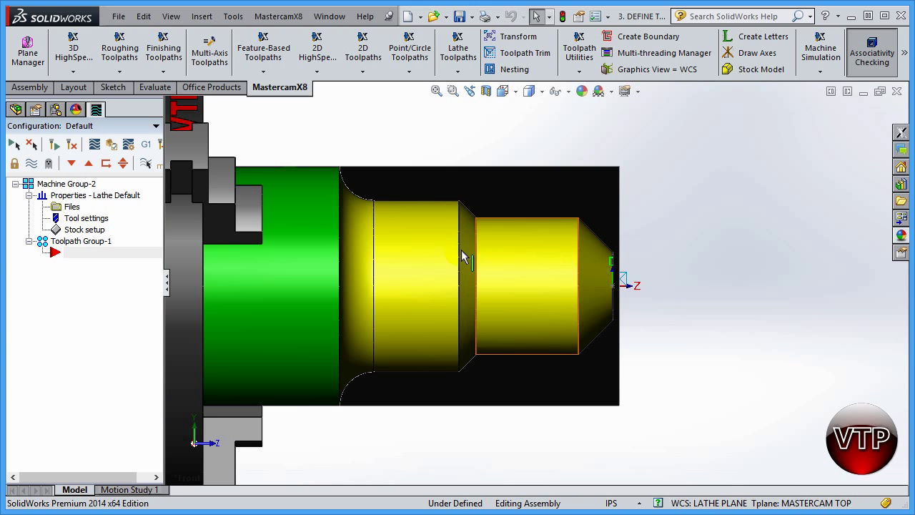
pyautogui.click(622, 281)
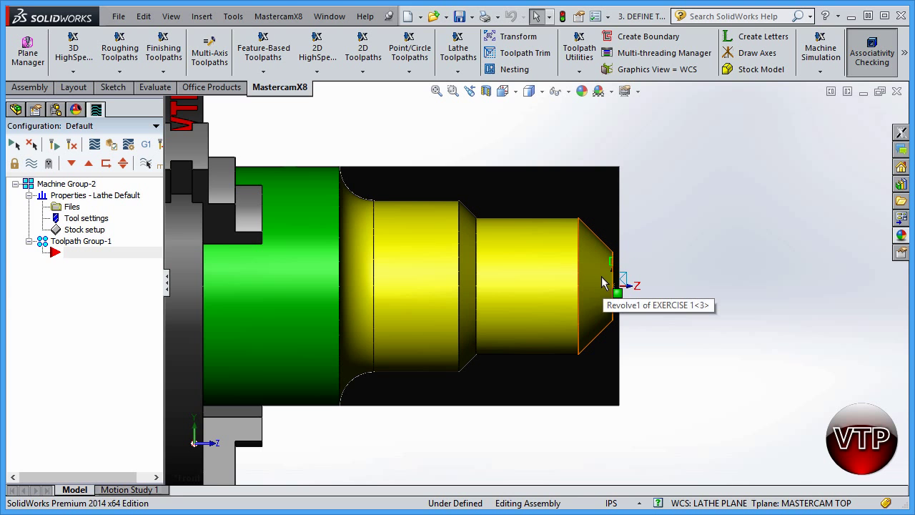
pyautogui.click(620, 286)
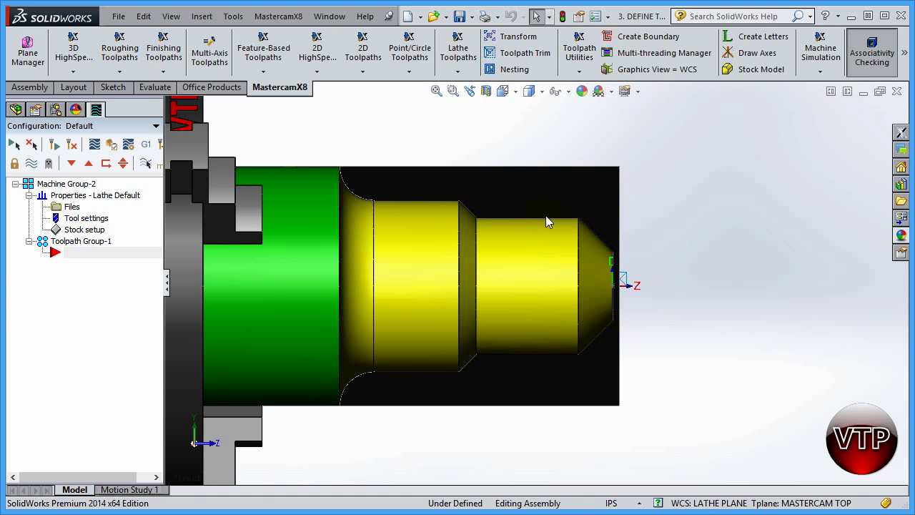
pyautogui.click(622, 278)
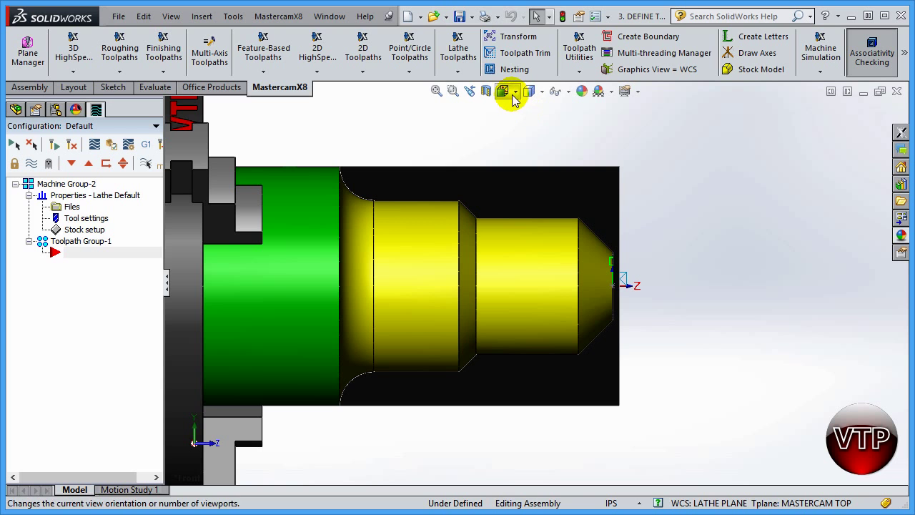
# Create a lathe Face toolpath with the NC name EXERCISE 1
pyautogui.click(457, 61)
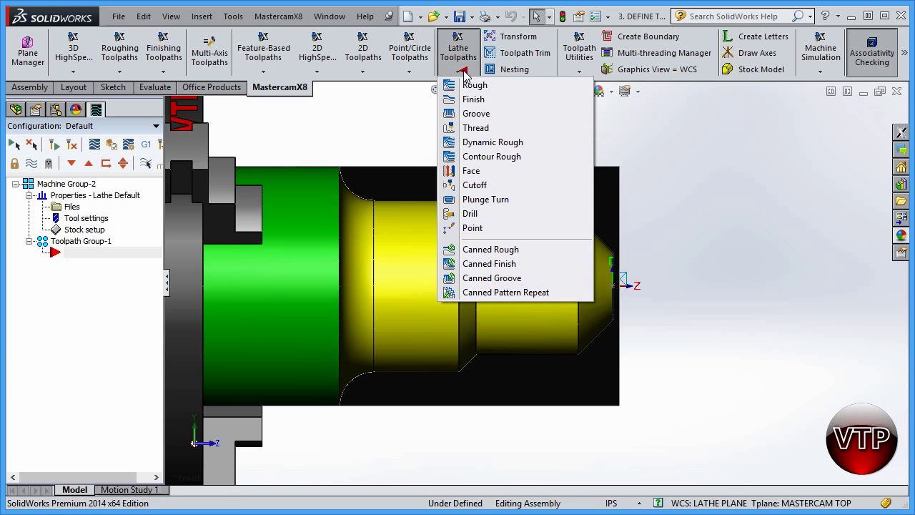
pyautogui.click(498, 173)
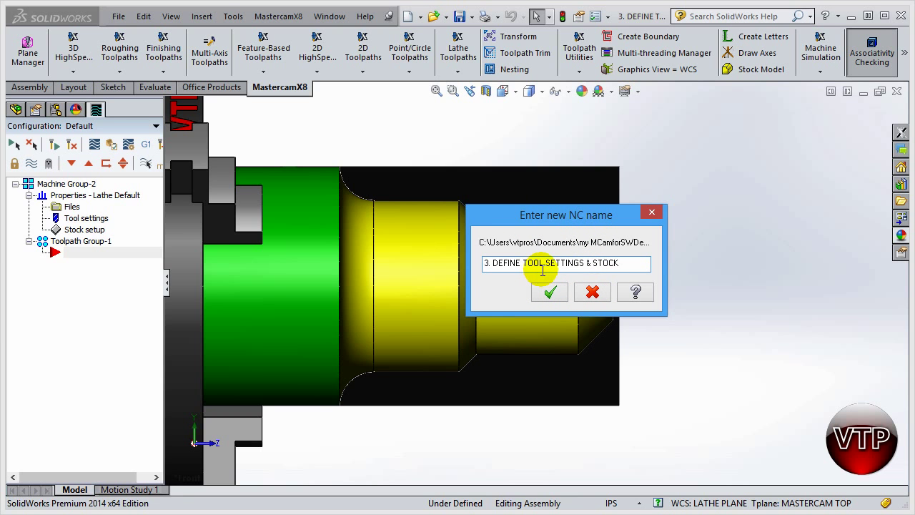
pyautogui.moveTo(617, 263); pyautogui.dragTo(419, 249)
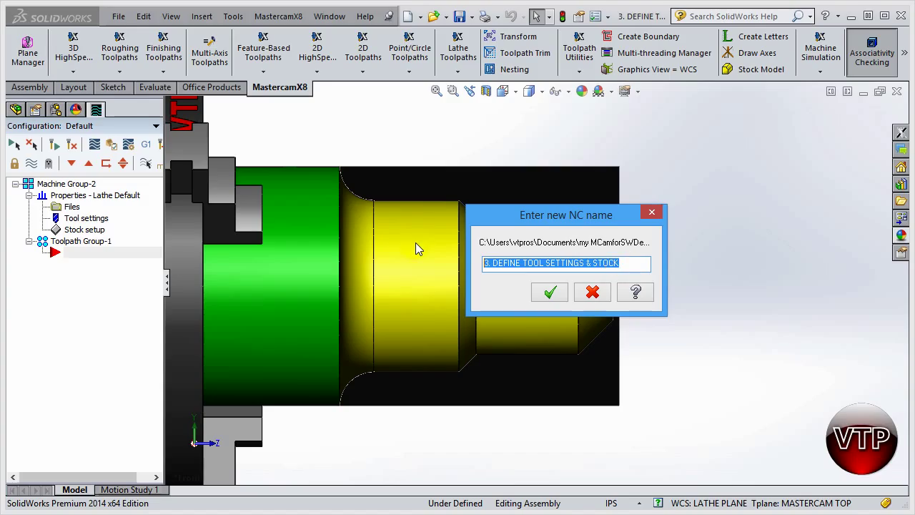
pyautogui.write('EXERCISE 1')
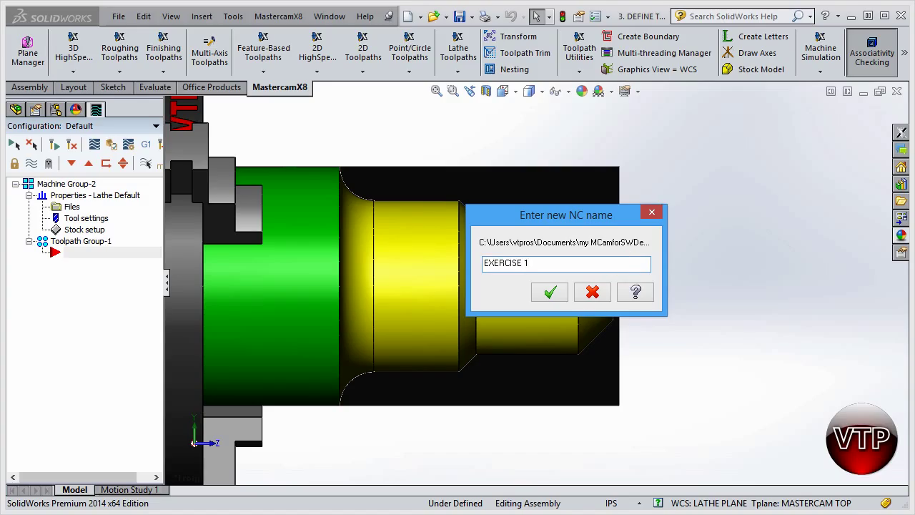
pyautogui.click(549, 292)
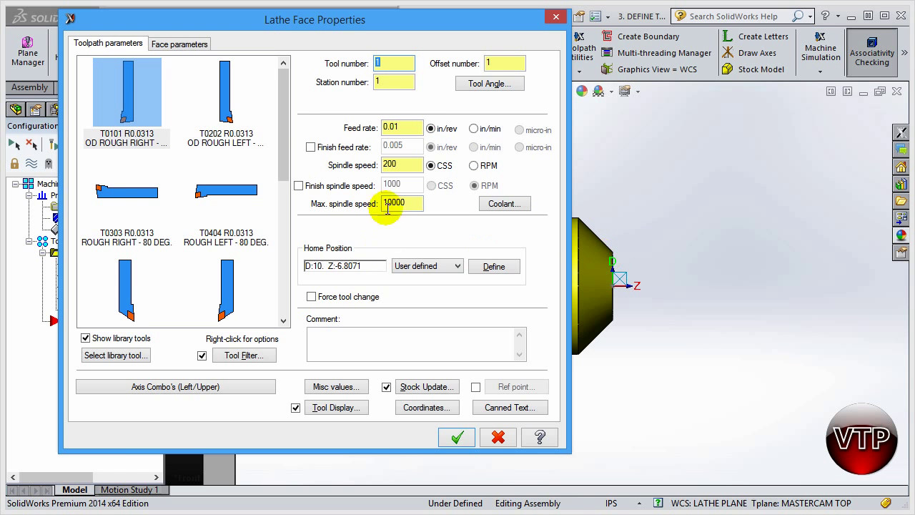
pyautogui.moveTo(188, 203)
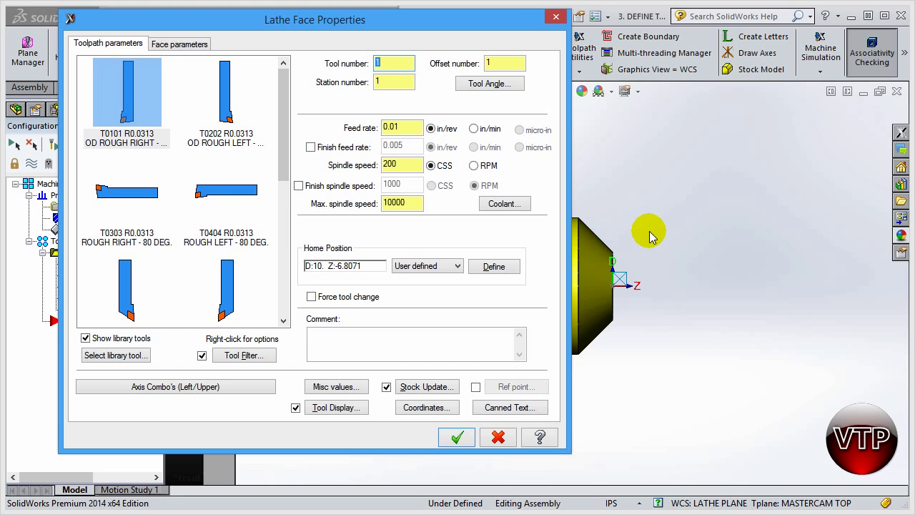
pyautogui.moveTo(495, 28); pyautogui.dragTo(599, 453)
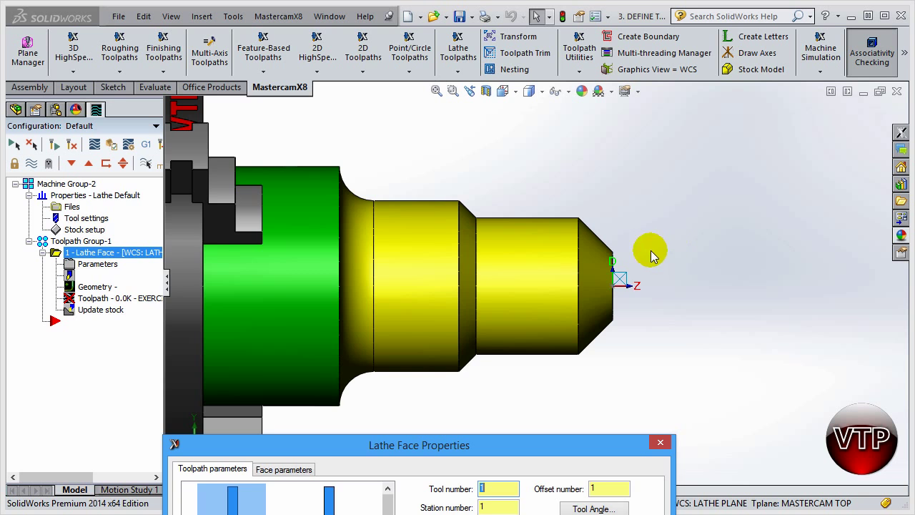
pyautogui.moveTo(310, 448); pyautogui.dragTo(267, 104)
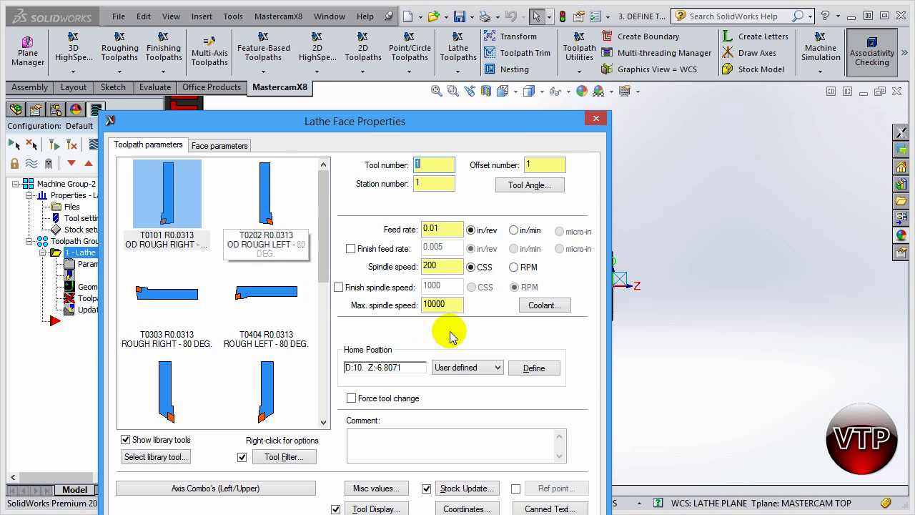
pyautogui.moveTo(490, 120); pyautogui.dragTo(424, 363)
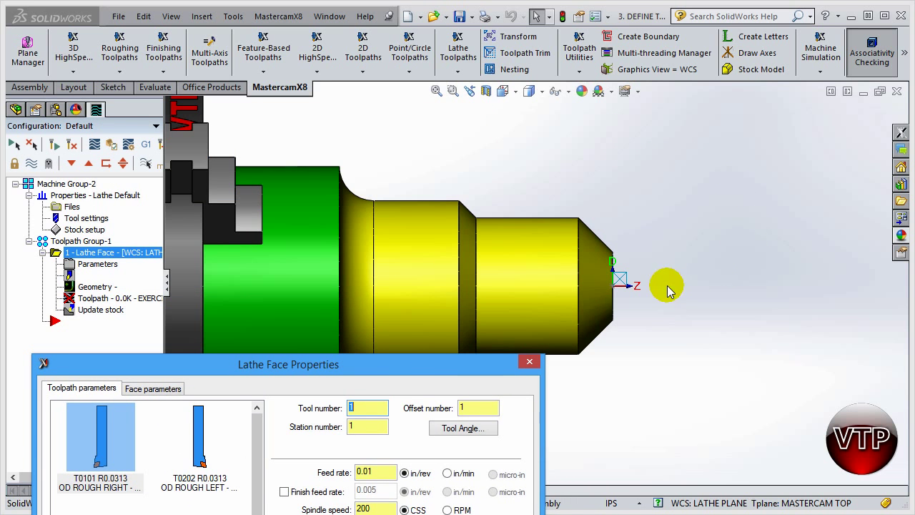
pyautogui.moveTo(412, 361); pyautogui.dragTo(506, 254)
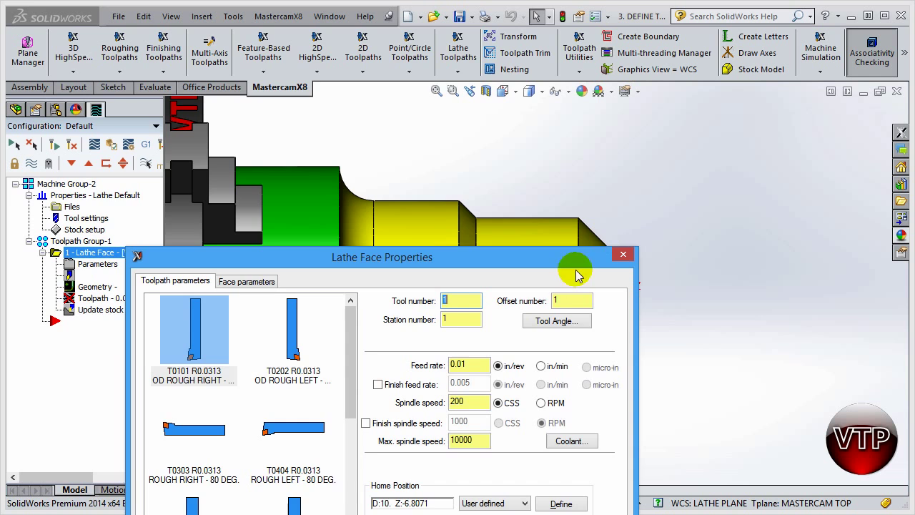
pyautogui.moveTo(547, 255); pyautogui.dragTo(476, 40)
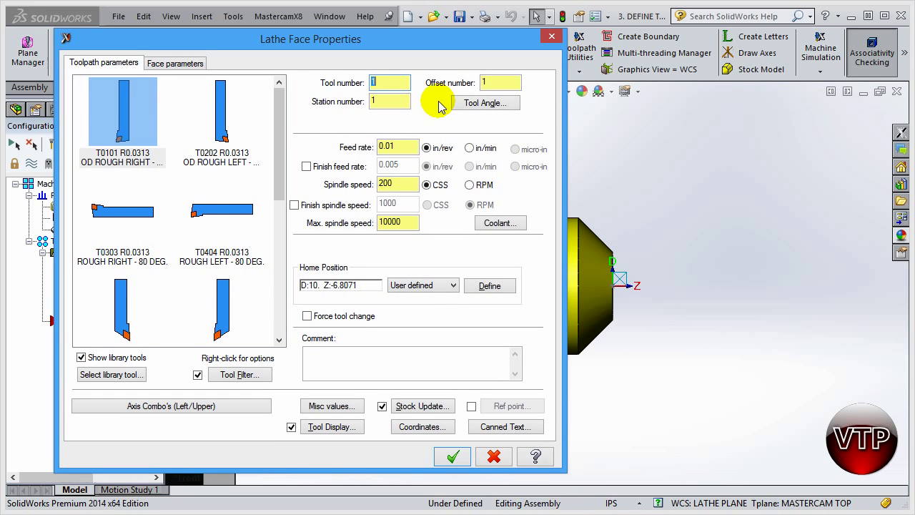
# Choose the library tool T3131 R0.0313 ROUGH FACE RIGHT - 80 DEG. for the facing toolpath
pyautogui.moveTo(283, 115); pyautogui.dragTo(284, 166)
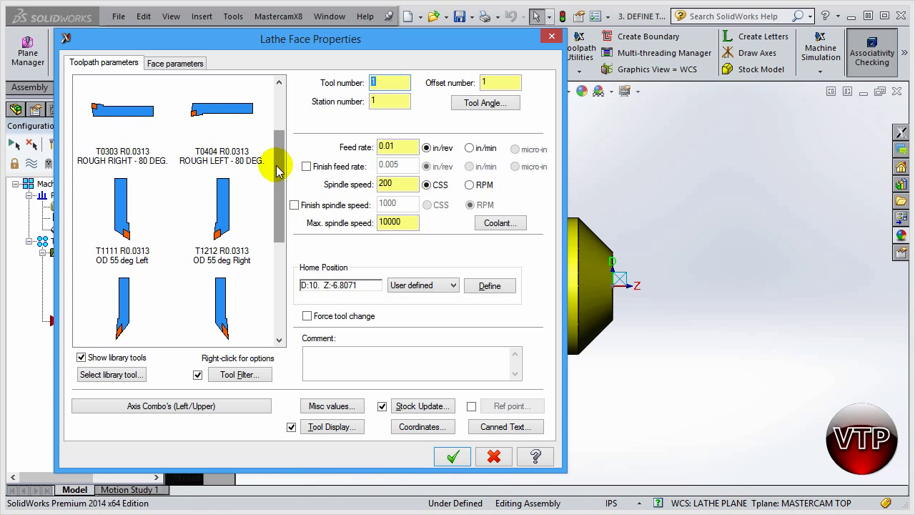
pyautogui.moveTo(284, 164); pyautogui.dragTo(283, 121)
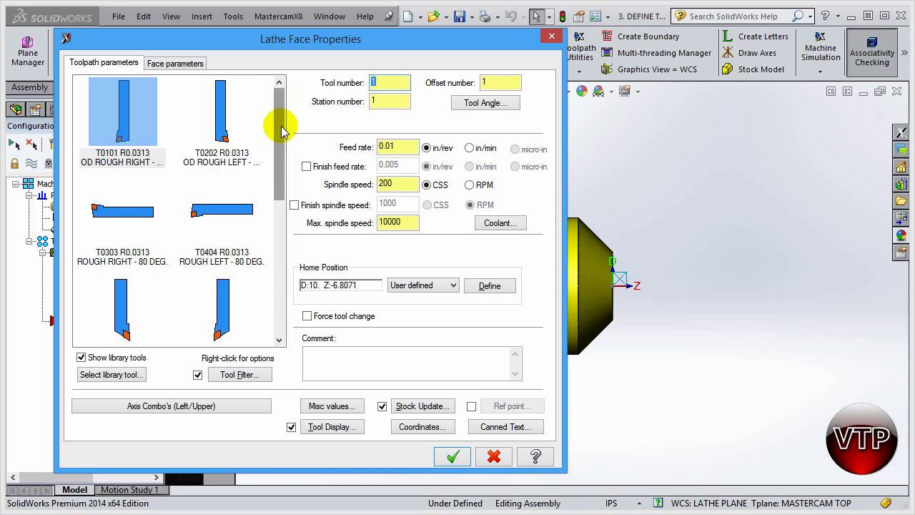
pyautogui.scroll(-1, 282, 143)
pyautogui.moveTo(282, 157); pyautogui.dragTo(278, 117)
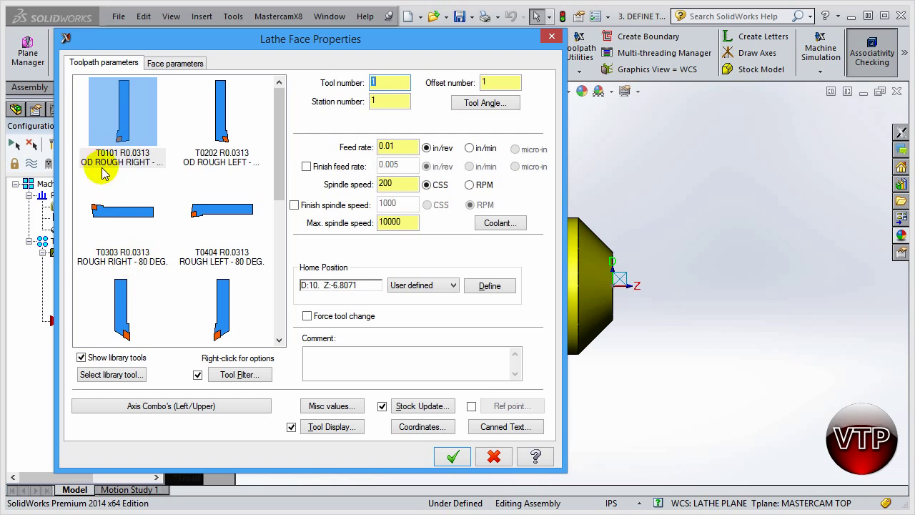
pyautogui.scroll(-4, 278, 171)
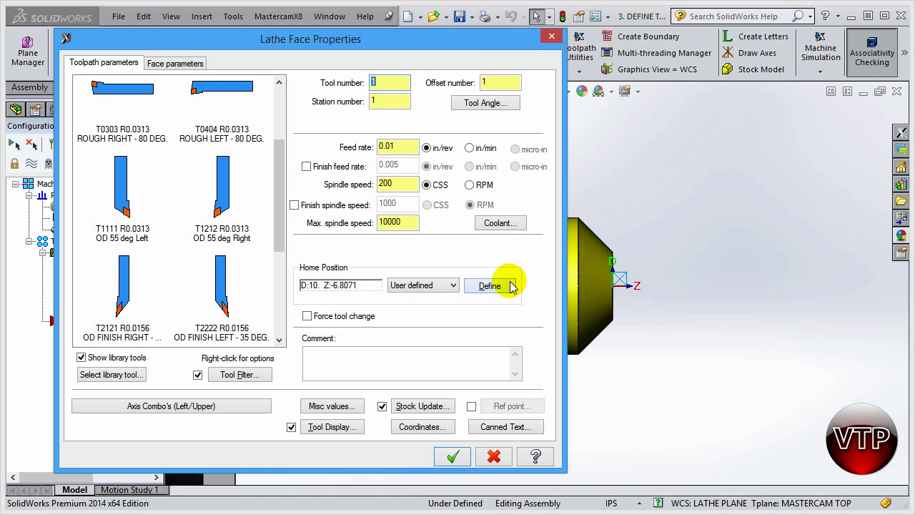
pyautogui.moveTo(504, 55); pyautogui.dragTo(258, 52)
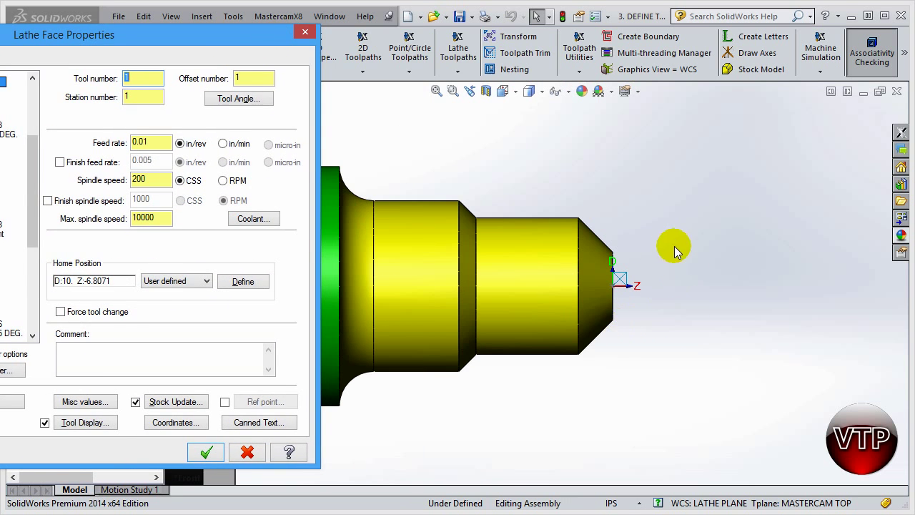
pyautogui.moveTo(79, 34); pyautogui.dragTo(367, 49)
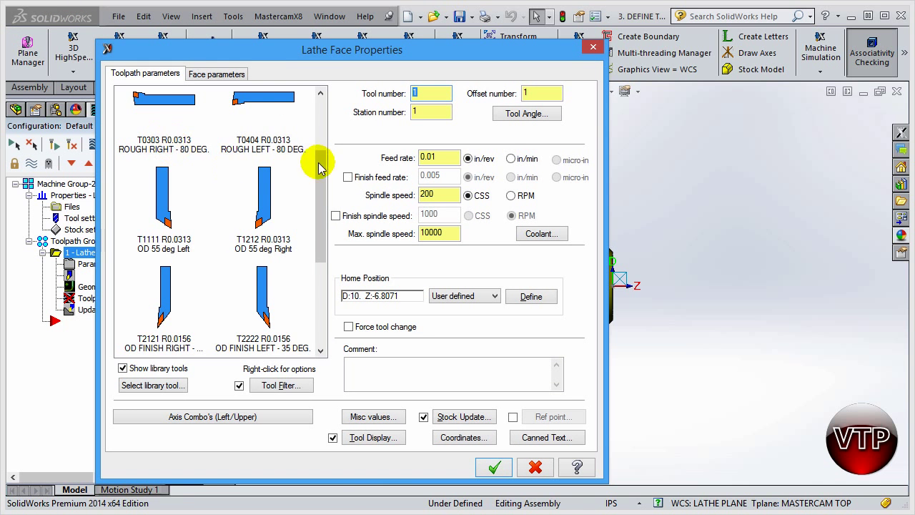
pyautogui.moveTo(318, 164); pyautogui.dragTo(321, 317)
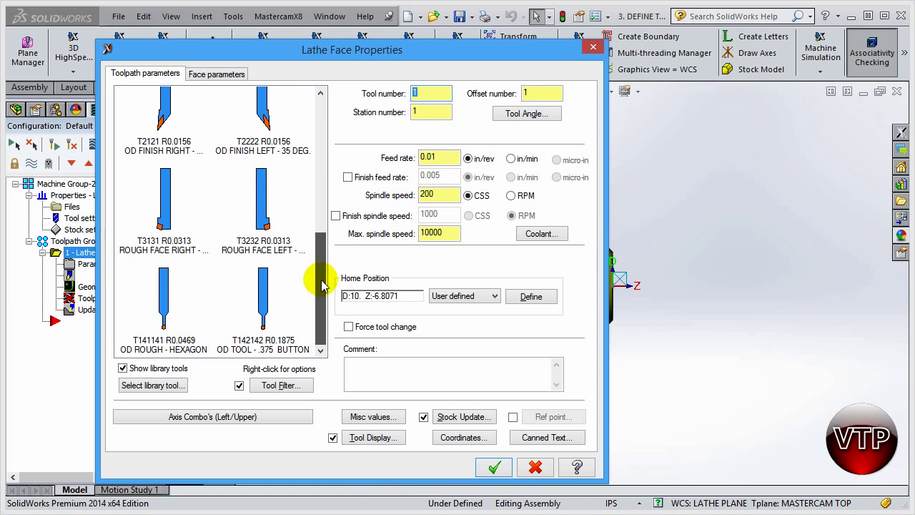
pyautogui.click(169, 262)
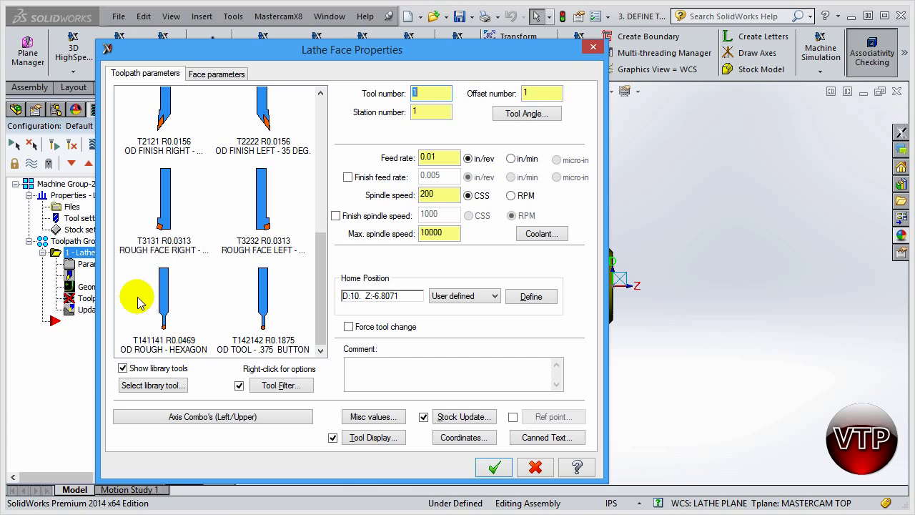
pyautogui.click(172, 250)
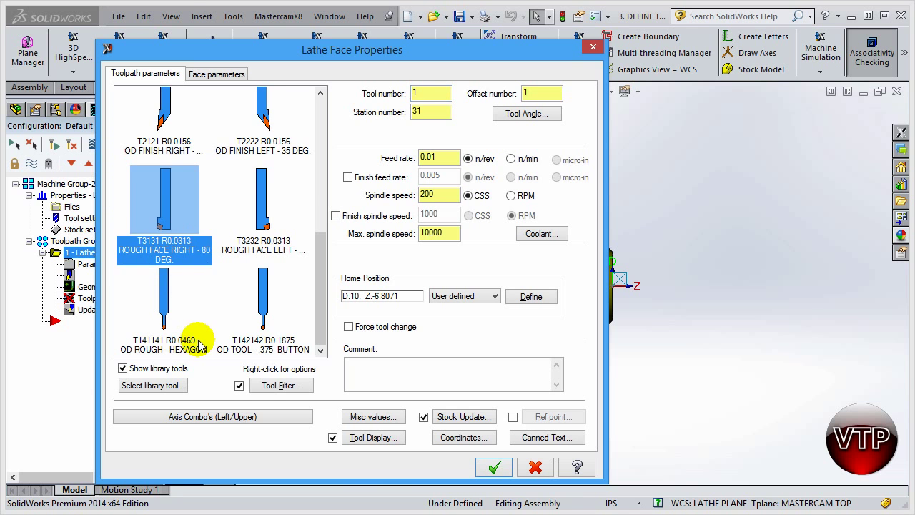
# Review the lathe tool filter's tool type, cutting side, operation type and material options, and accept them as they are
pyautogui.click(283, 390)
pyautogui.moveTo(110, 2); pyautogui.dragTo(369, 83)
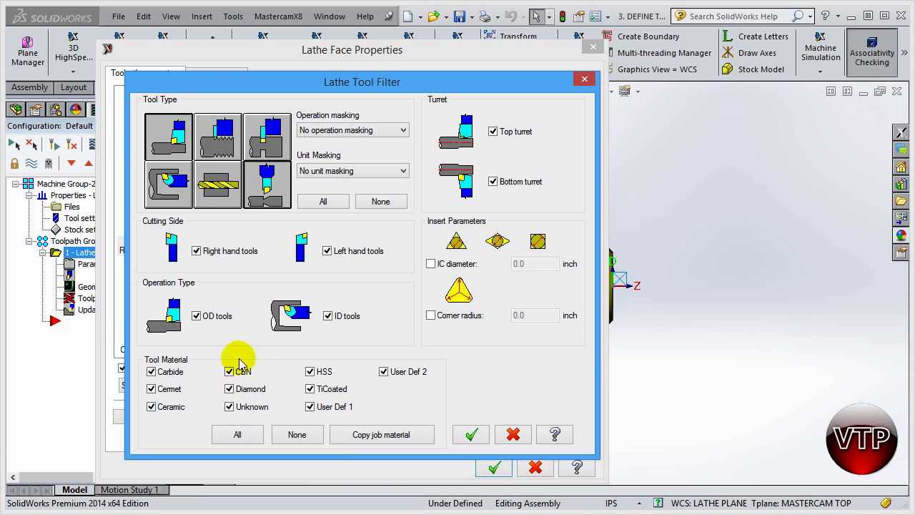
pyautogui.click(473, 435)
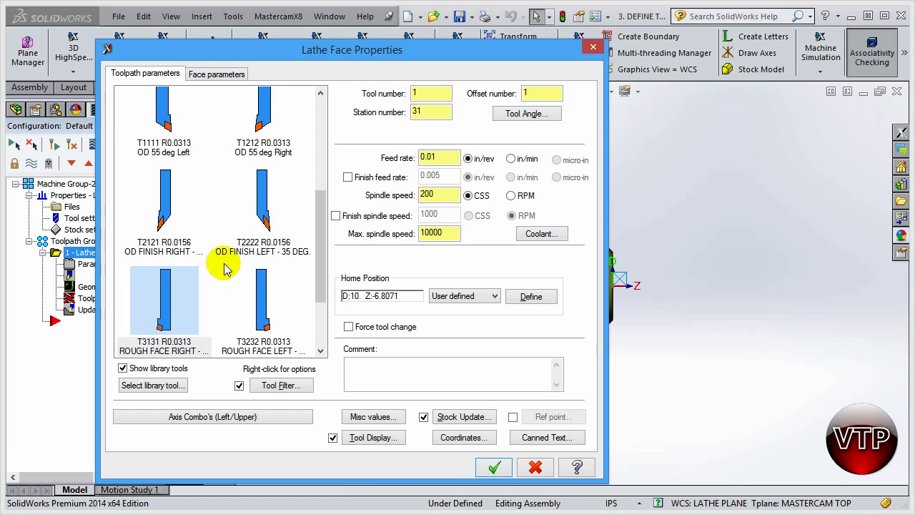
# Enter the comment FACING OPERATION for the toolpath and review its stock update parameters
pyautogui.click(398, 368)
pyautogui.write('FACING OPERATION')
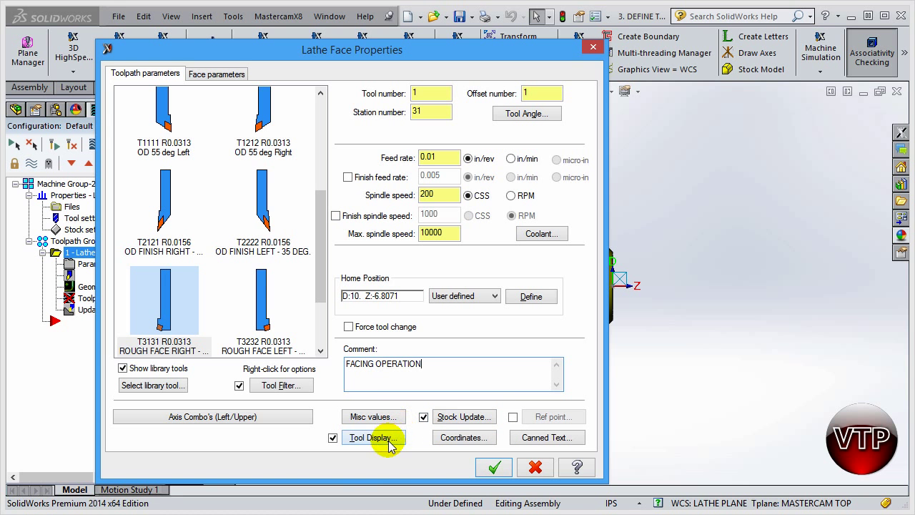
pyautogui.click(461, 417)
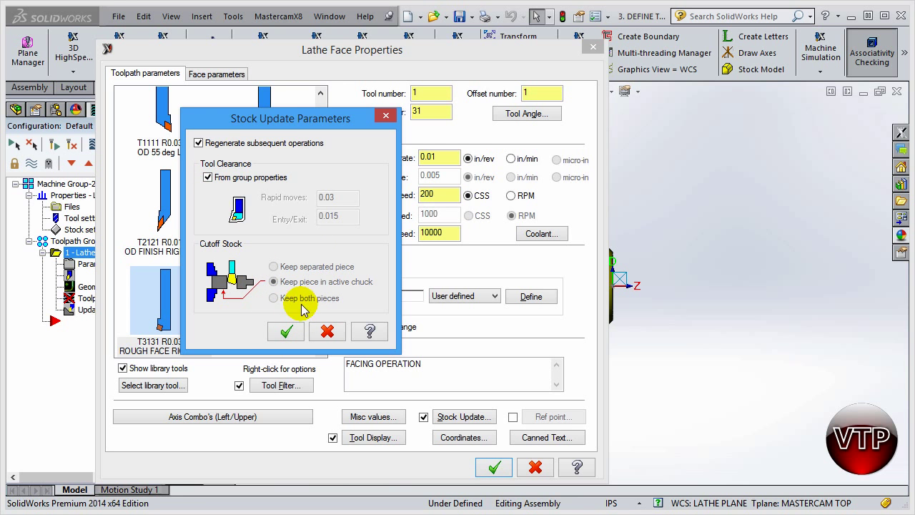
pyautogui.click(319, 329)
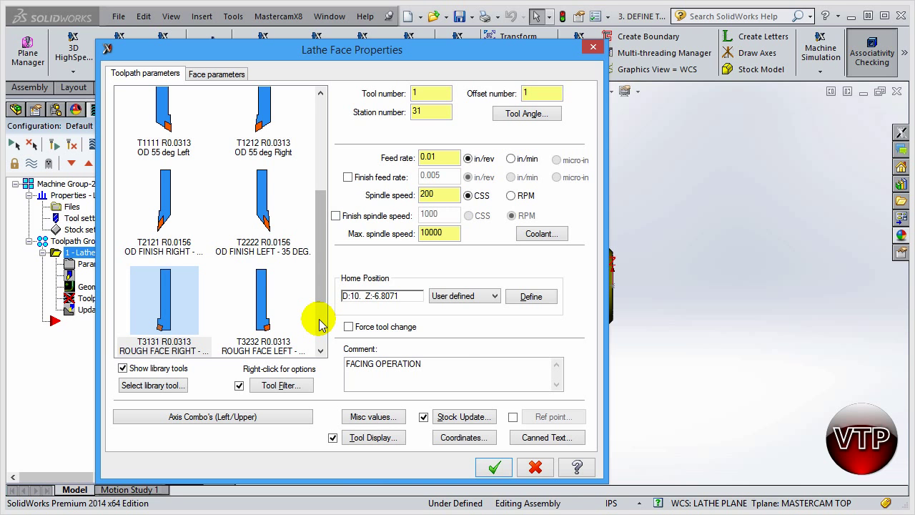
# In the face parameters, enable the rough stepover and set it to 0.05, keeping the finish stepover enabled
pyautogui.click(224, 80)
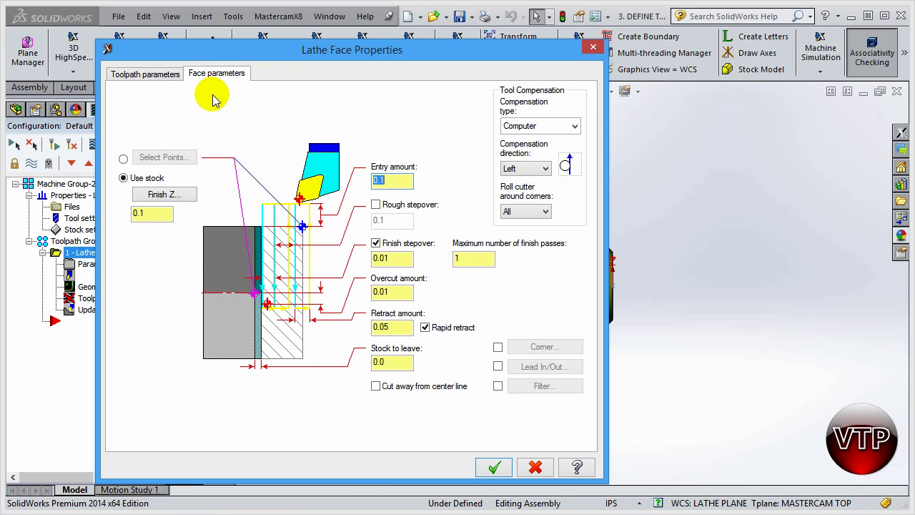
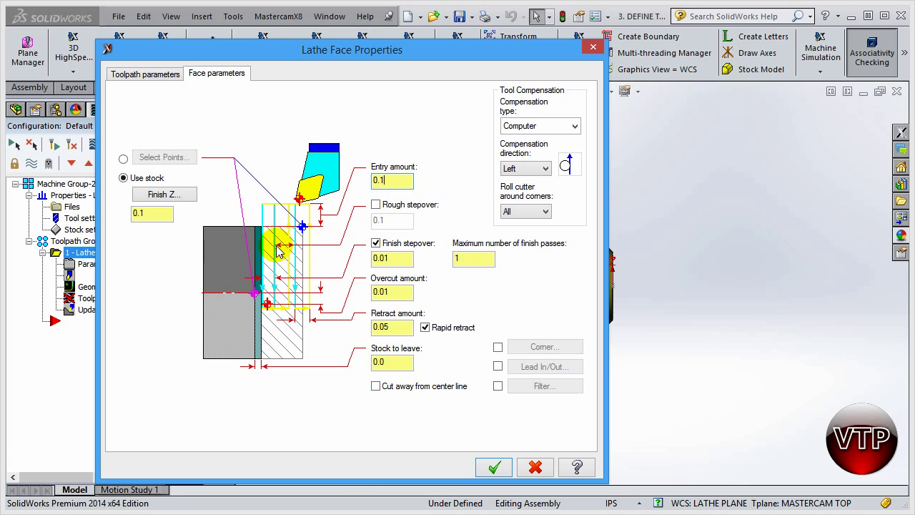
pyautogui.click(376, 205)
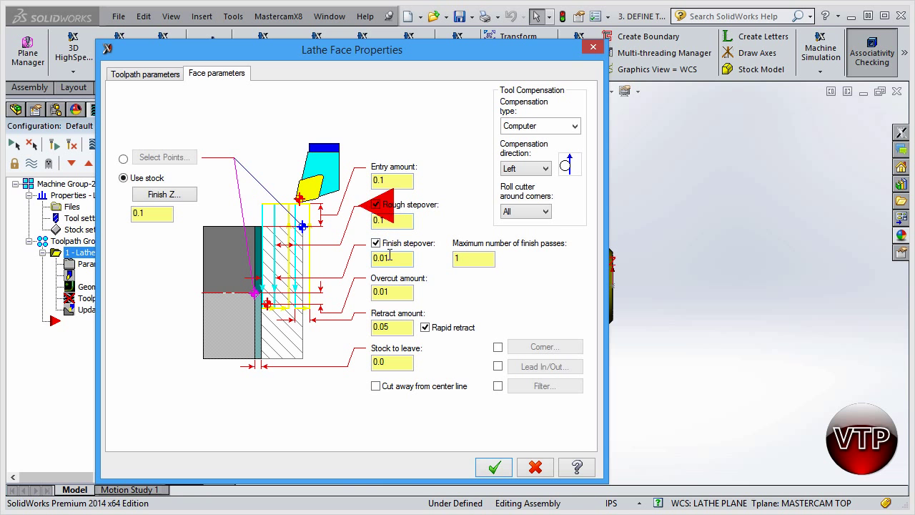
pyautogui.click(379, 221)
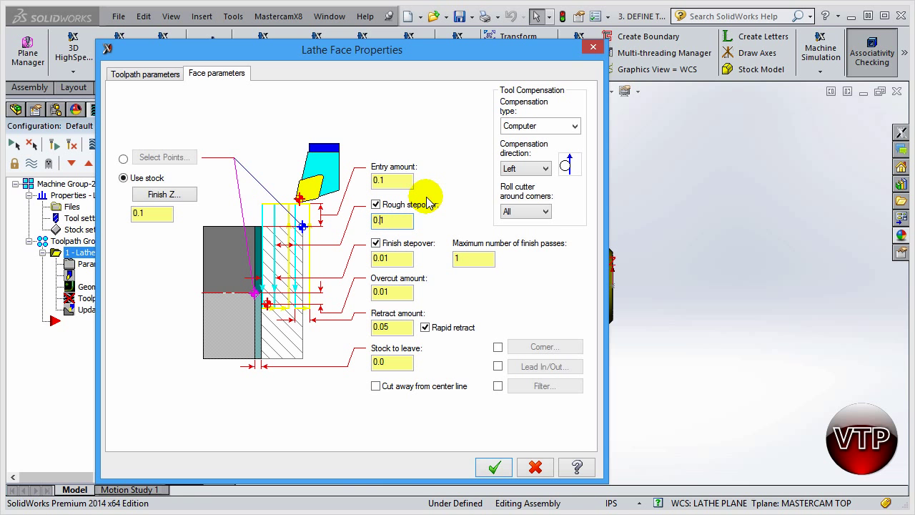
pyautogui.write('.')
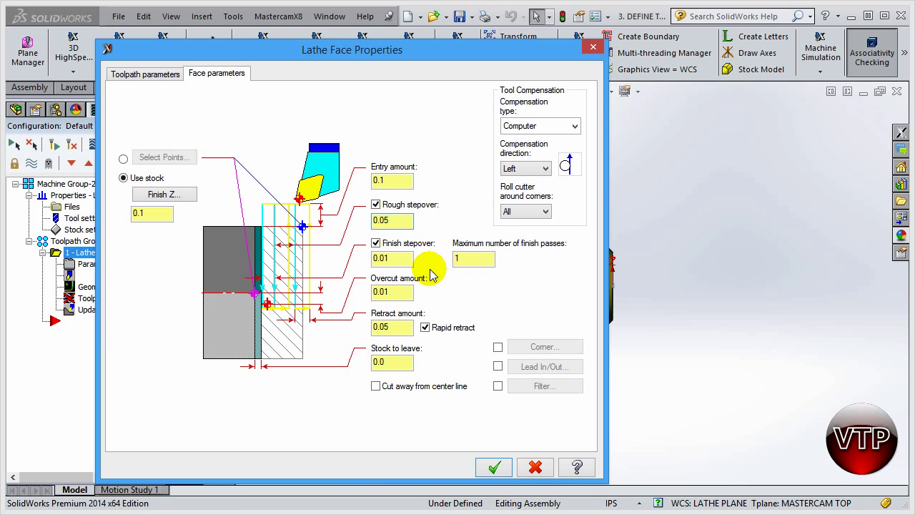
pyautogui.click(375, 243)
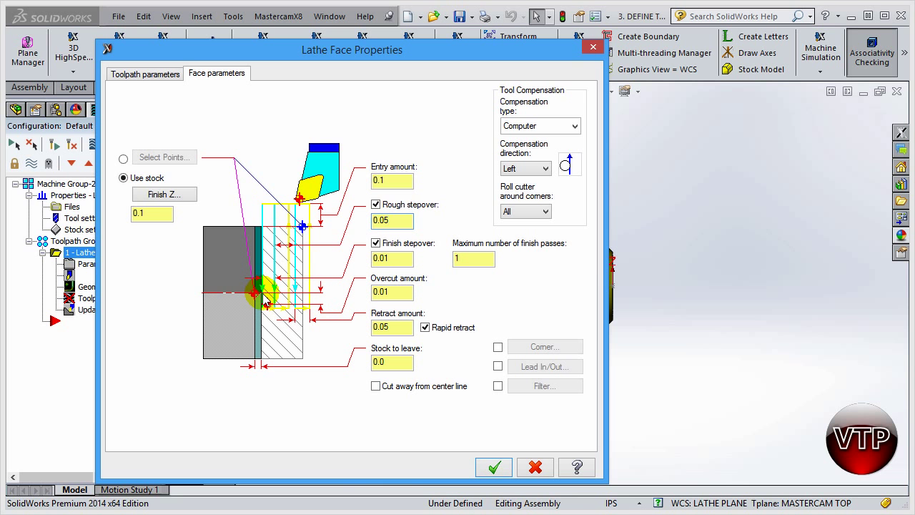
# Set the overcut amount of the facing pass to 0.0
pyautogui.click(386, 292)
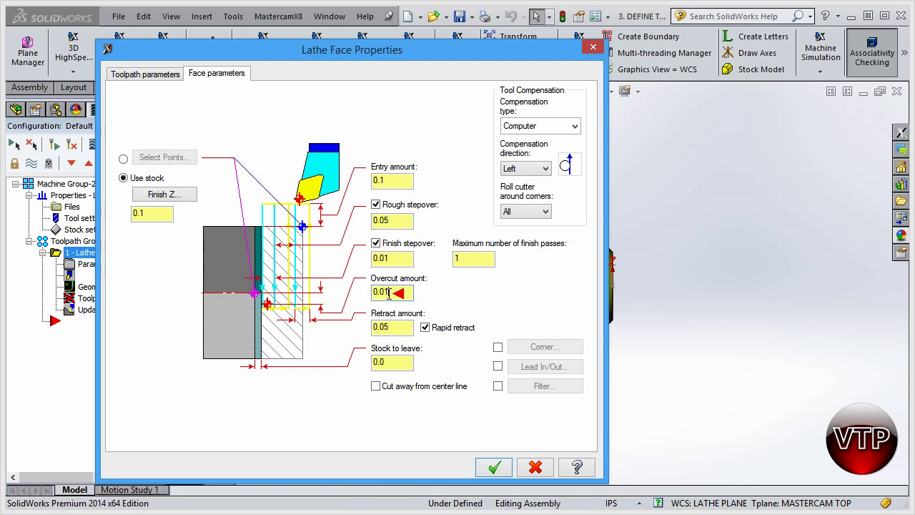
pyautogui.moveTo(386, 292); pyautogui.dragTo(390, 291)
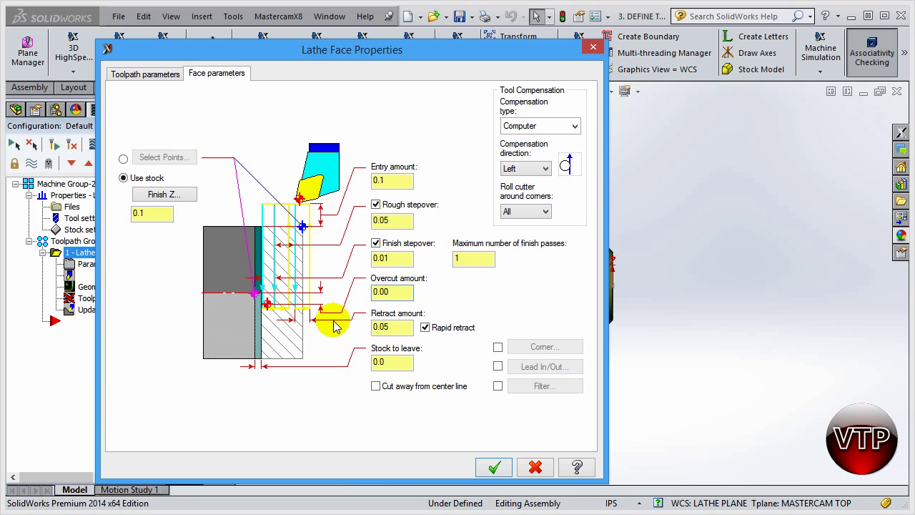
pyautogui.click(396, 329)
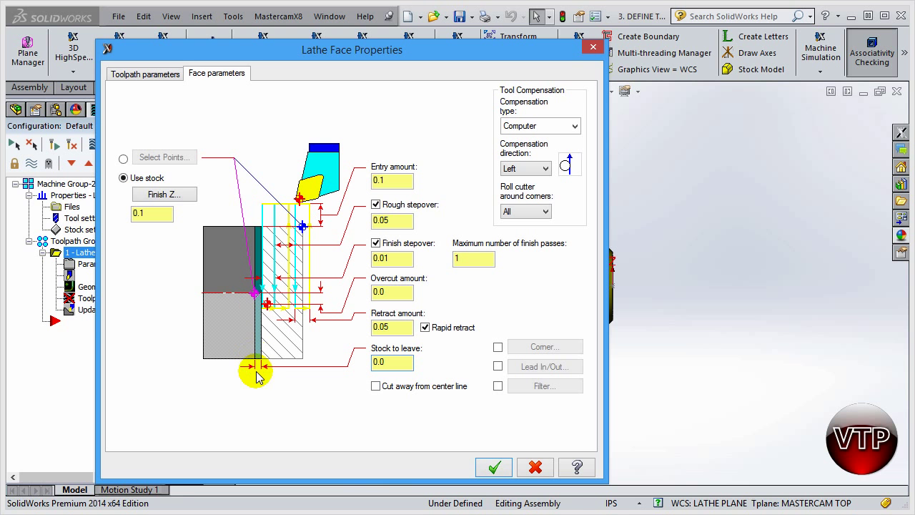
pyautogui.click(123, 159)
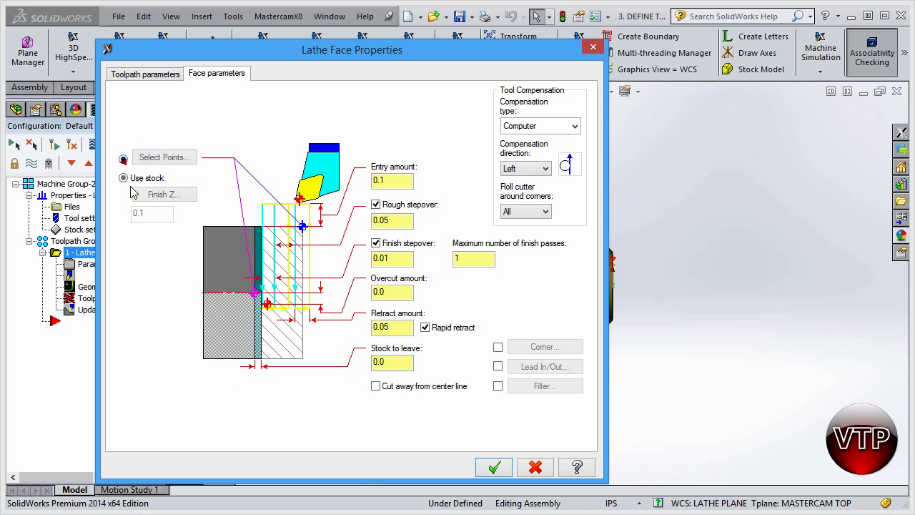
pyautogui.click(167, 158)
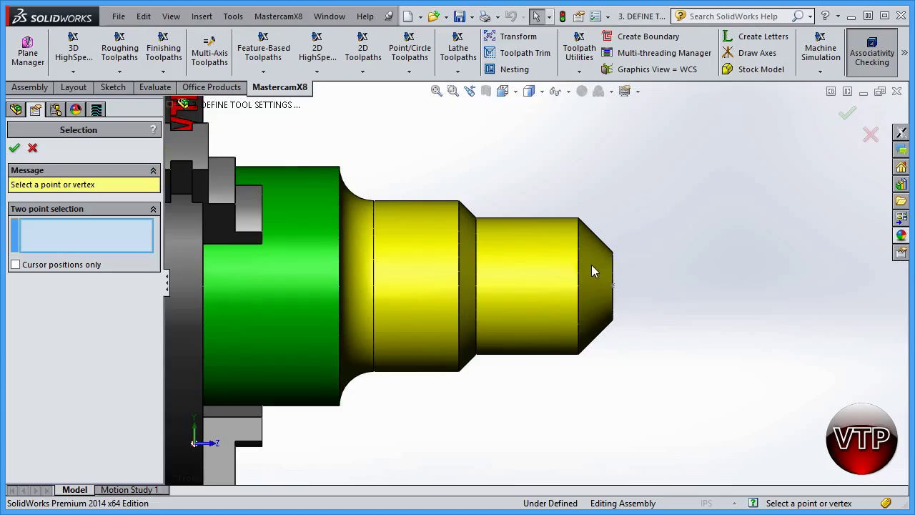
pyautogui.click(612, 254)
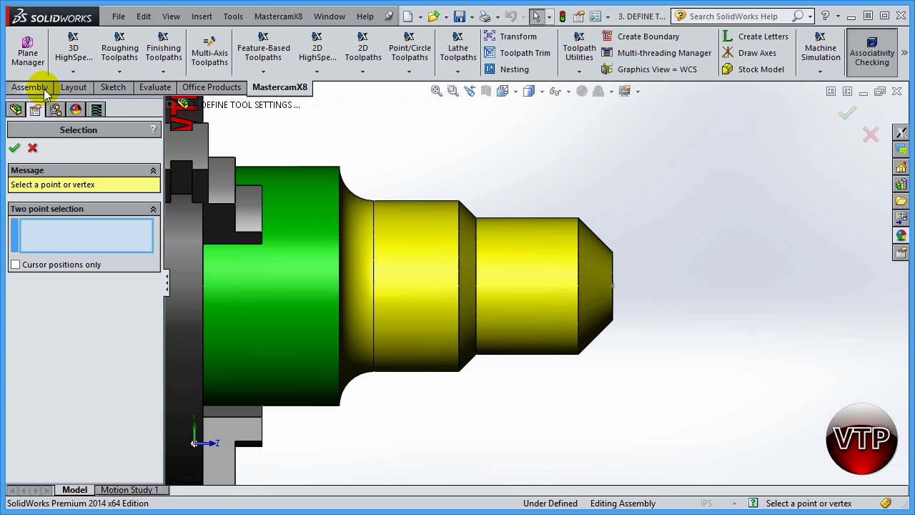
pyautogui.click(112, 89)
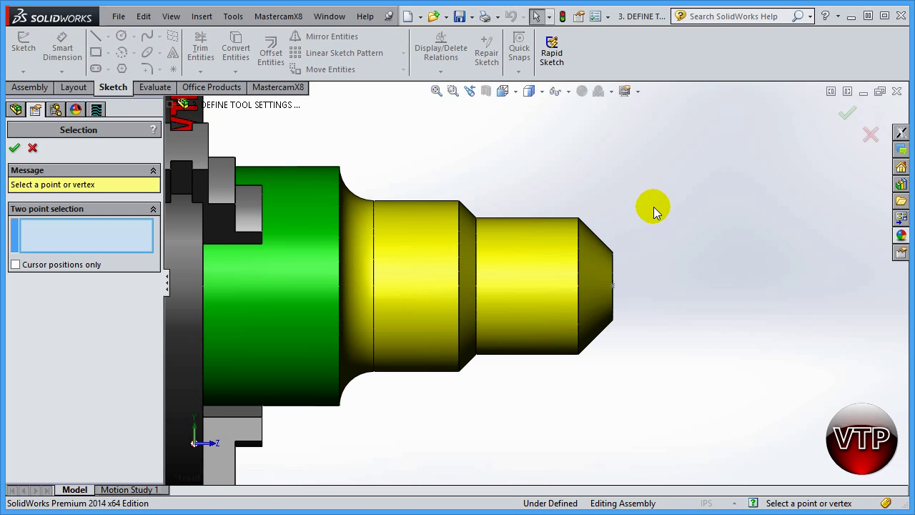
pyautogui.click(30, 87)
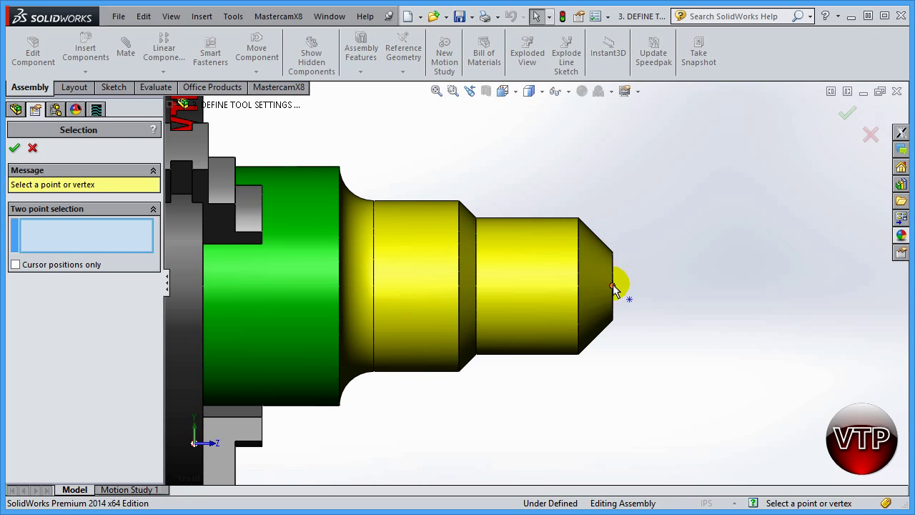
pyautogui.moveTo(645, 290)
pyautogui.mouseDown(button='middle')
pyautogui.moveTo(613, 307)
pyautogui.moveTo(631, 288)
pyautogui.mouseUp(button='middle')
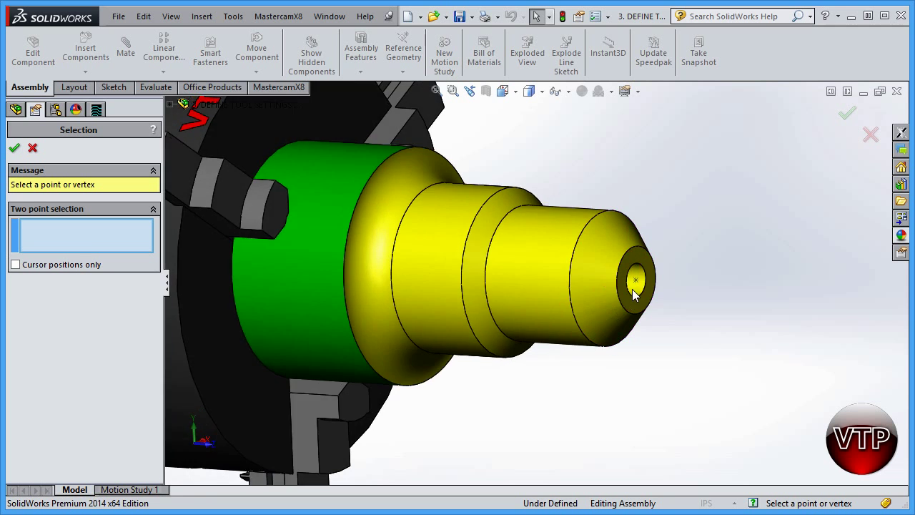
pyautogui.scroll(-3, 632, 289)
pyautogui.scroll(3, 640, 279)
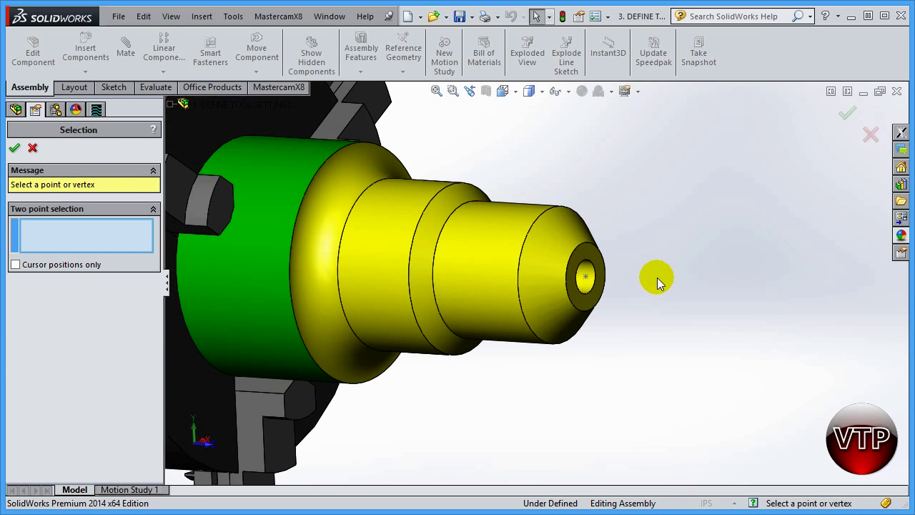
pyautogui.click(232, 279)
pyautogui.click(14, 148)
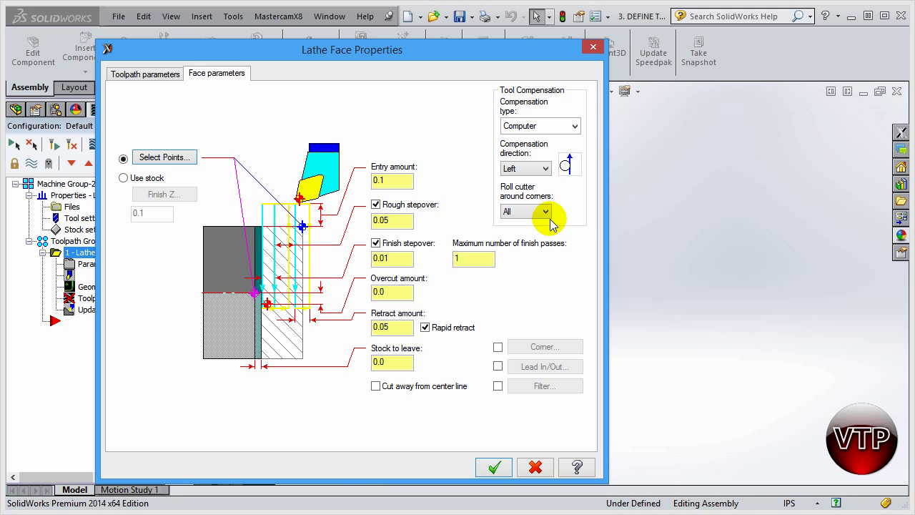
# Define the face by the stock, taking its finish Z from the sketch point at the center of the part's front end
pyautogui.click(139, 178)
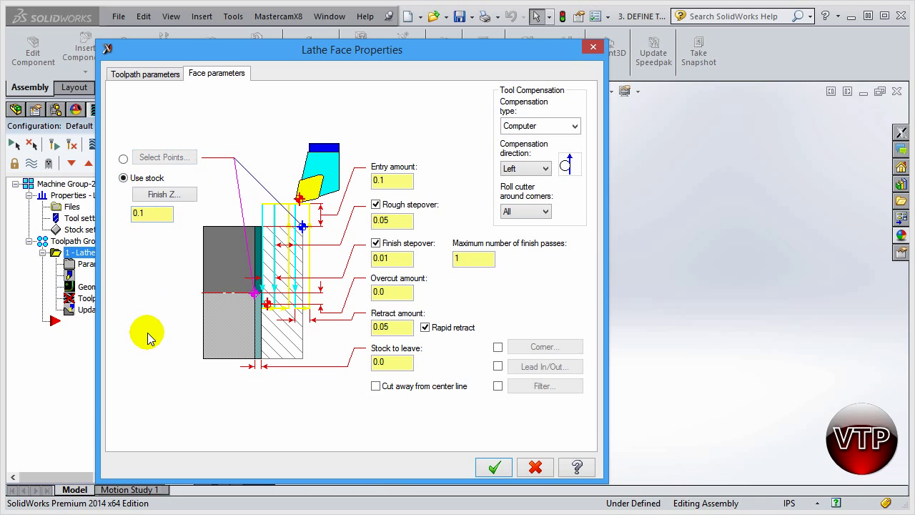
pyautogui.click(163, 194)
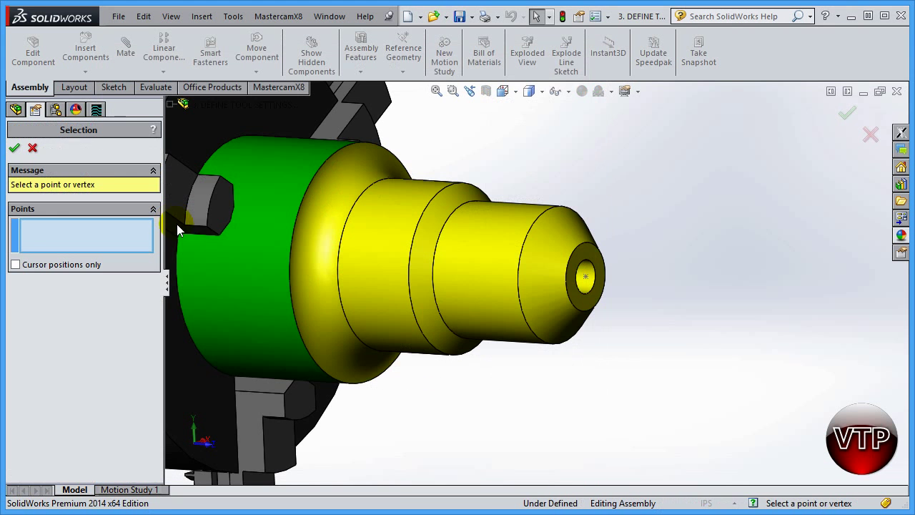
pyautogui.click(587, 279)
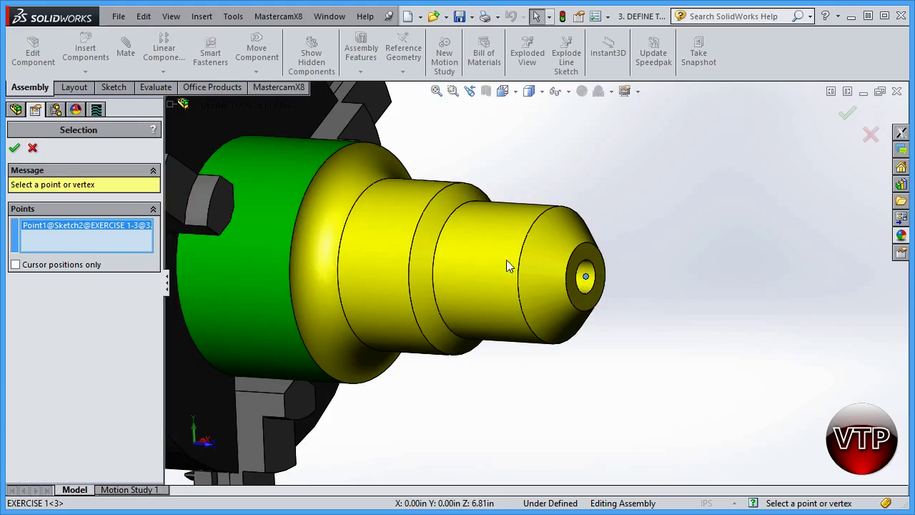
pyautogui.click(15, 148)
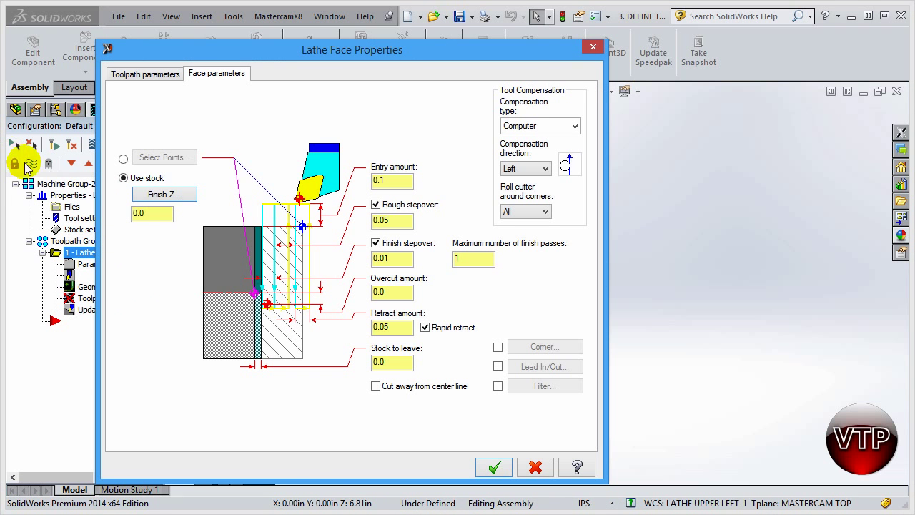
pyautogui.click(97, 312)
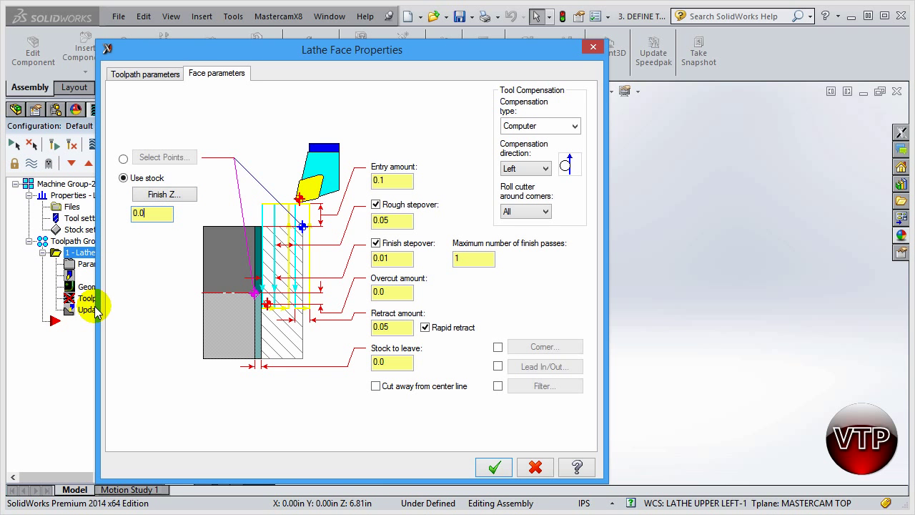
pyautogui.click(152, 213)
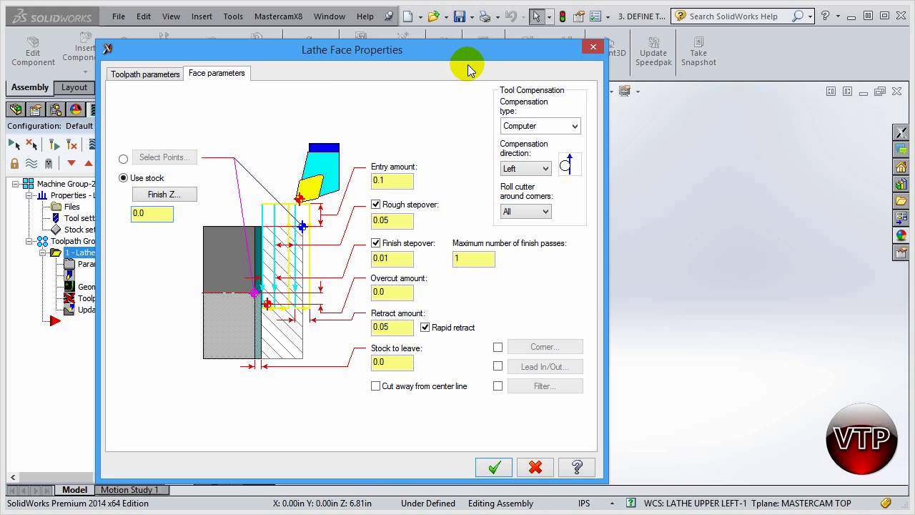
pyautogui.moveTo(468, 55); pyautogui.dragTo(298, 44)
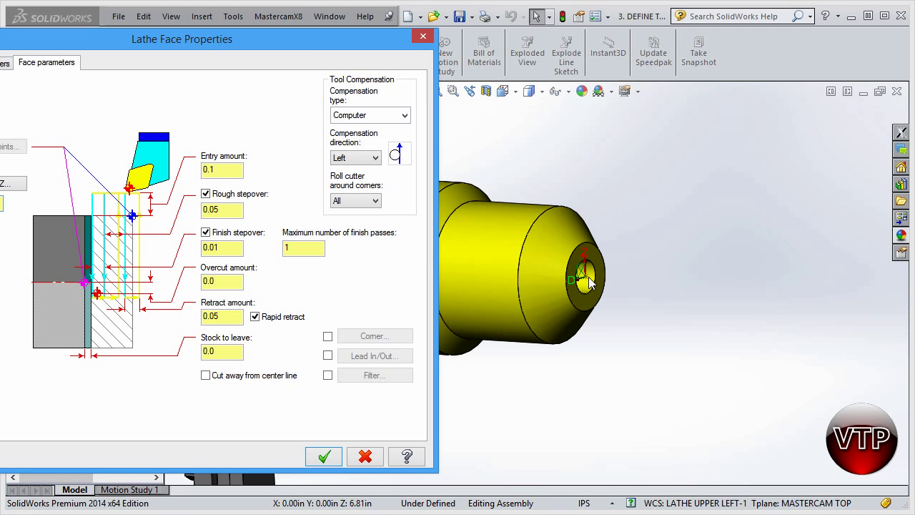
pyautogui.moveTo(315, 43); pyautogui.dragTo(496, 46)
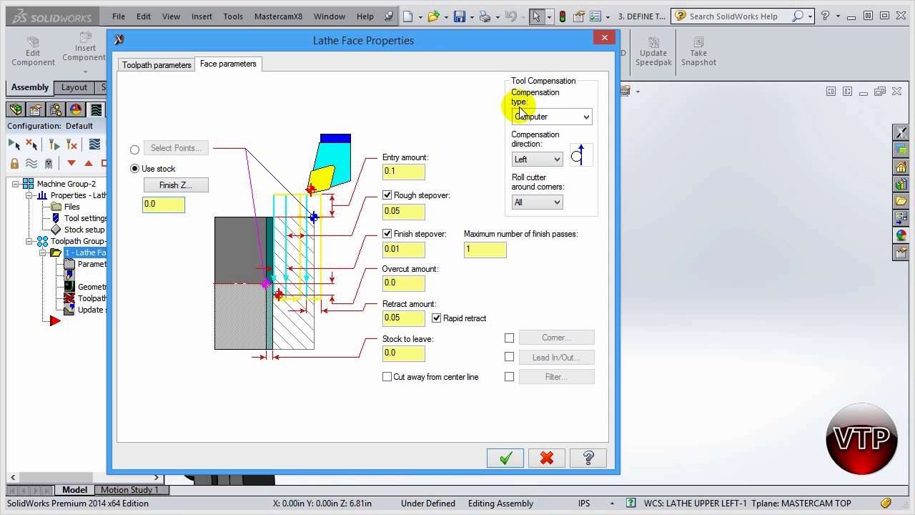
# Set the tool compensation type to Wear with roll cutter around corners at All, and generate the facing toolpath
pyautogui.click(561, 118)
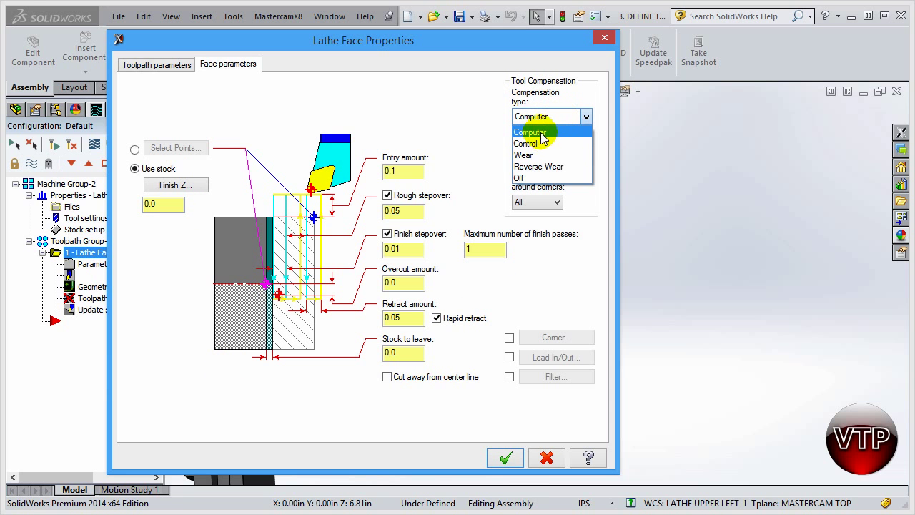
pyautogui.click(527, 155)
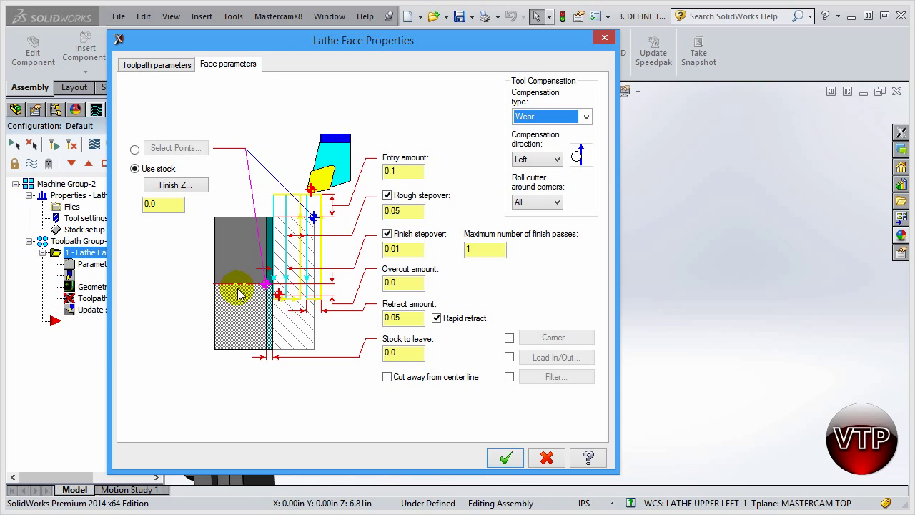
pyautogui.click(558, 202)
pyautogui.click(531, 235)
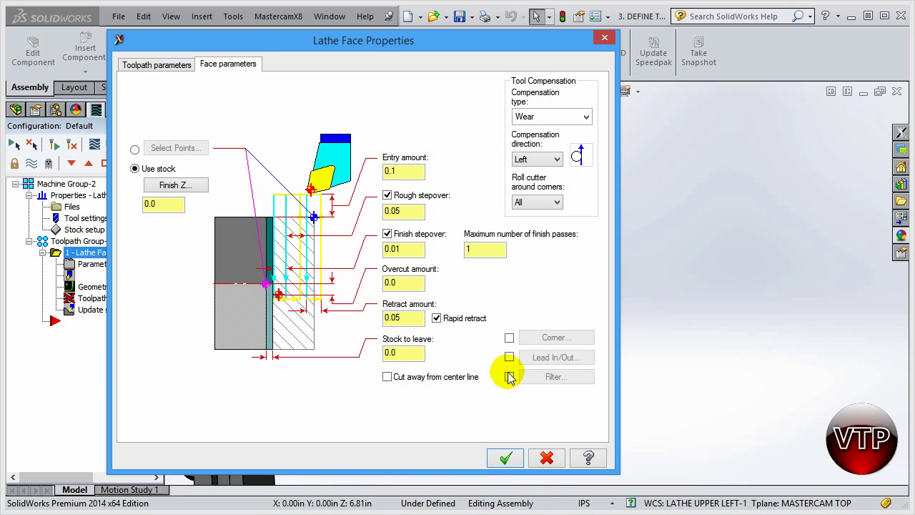
pyautogui.click(508, 455)
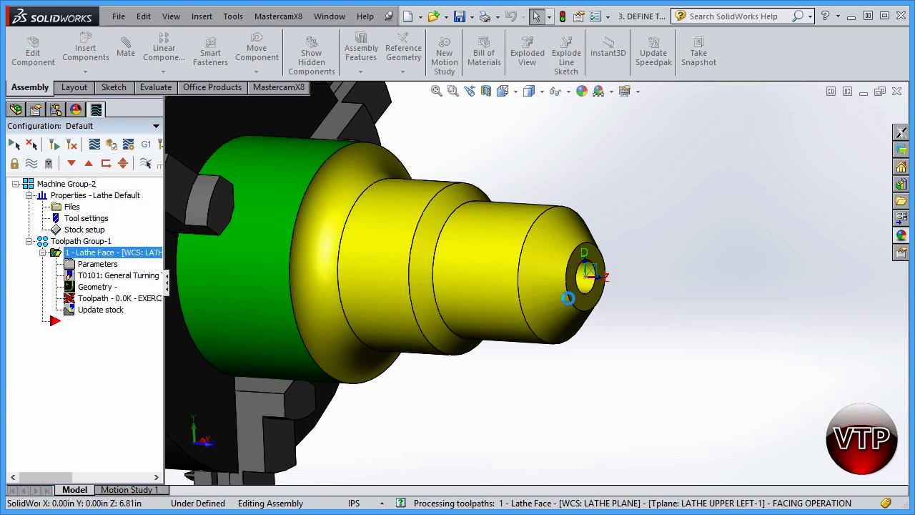
# Examine the facing passes at the part's front end closely in the Front view
pyautogui.moveTo(607, 293)
pyautogui.mouseDown(button='middle')
pyautogui.moveTo(630, 307)
pyautogui.moveTo(643, 302)
pyautogui.moveTo(612, 291)
pyautogui.mouseUp(button='middle')
pyautogui.scroll(-1, 612, 292)
pyautogui.click(501, 91)
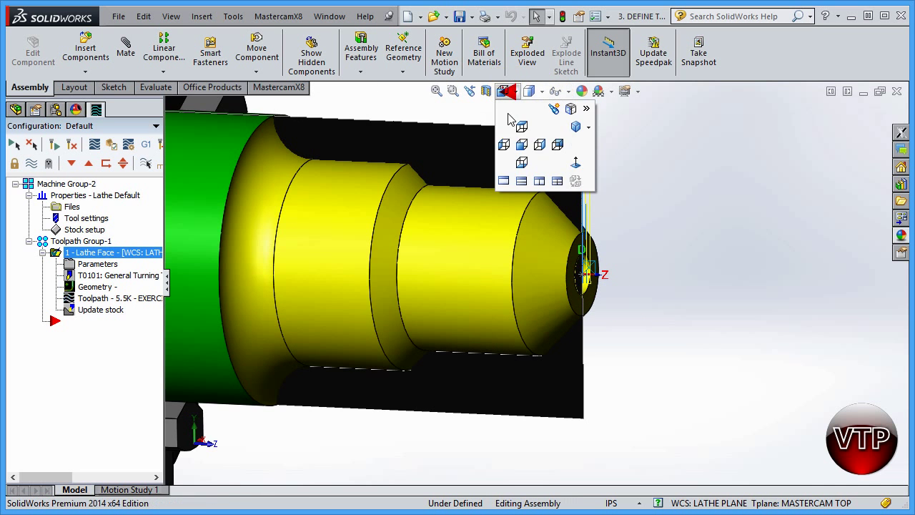
pyautogui.click(528, 158)
pyautogui.scroll(-1, 704, 279)
pyautogui.scroll(-1, 676, 275)
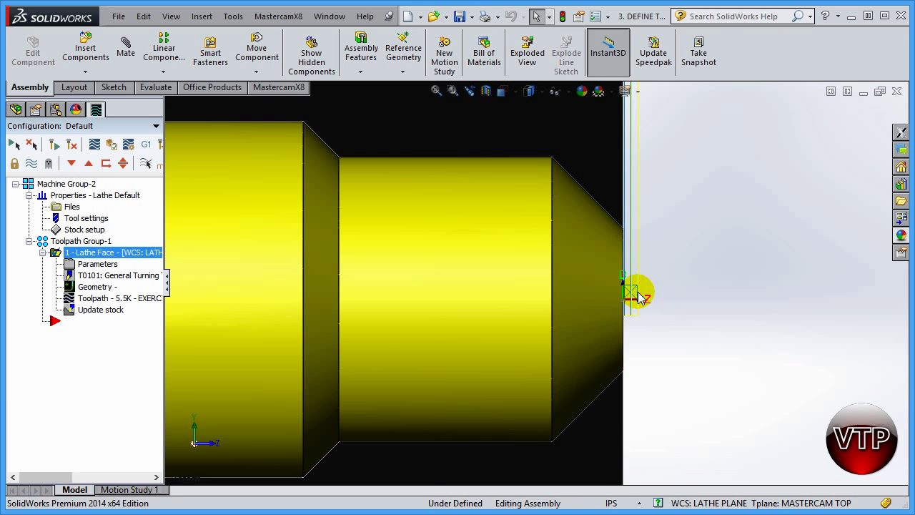
pyautogui.scroll(-4, 636, 298)
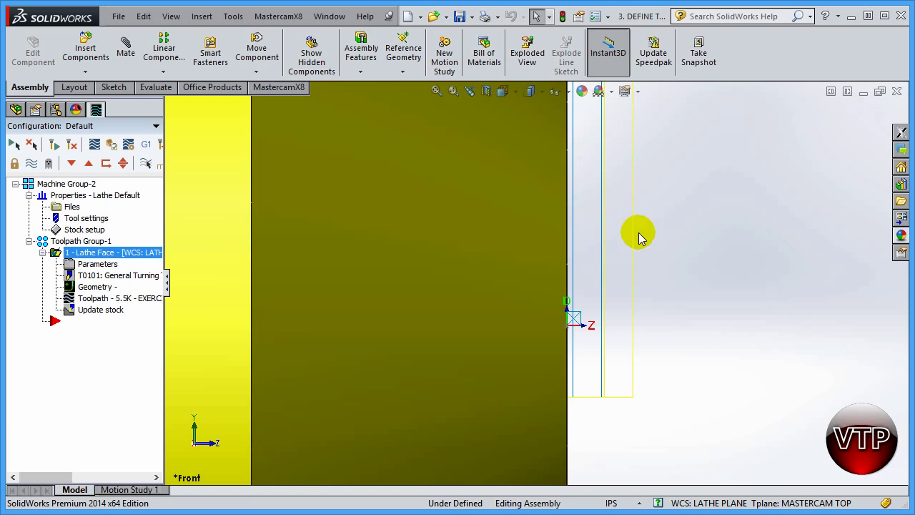
pyautogui.scroll(1, 593, 254)
pyautogui.scroll(5, 594, 253)
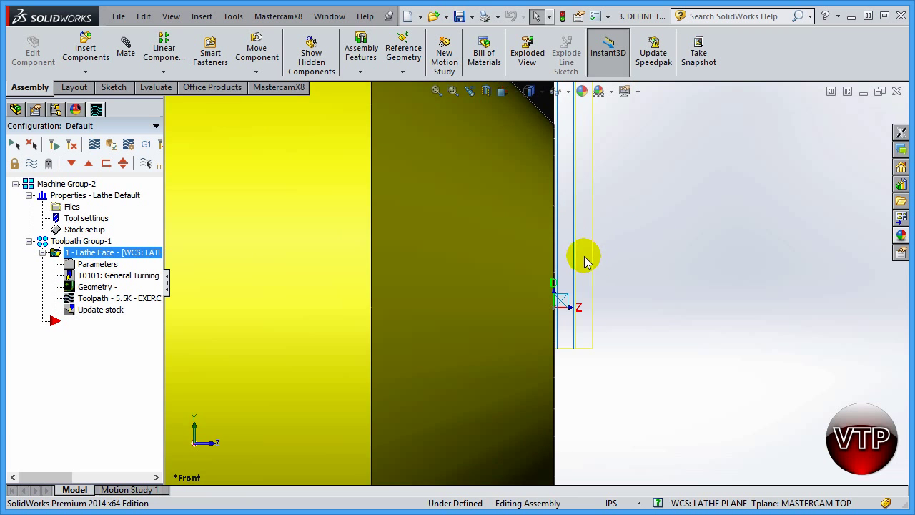